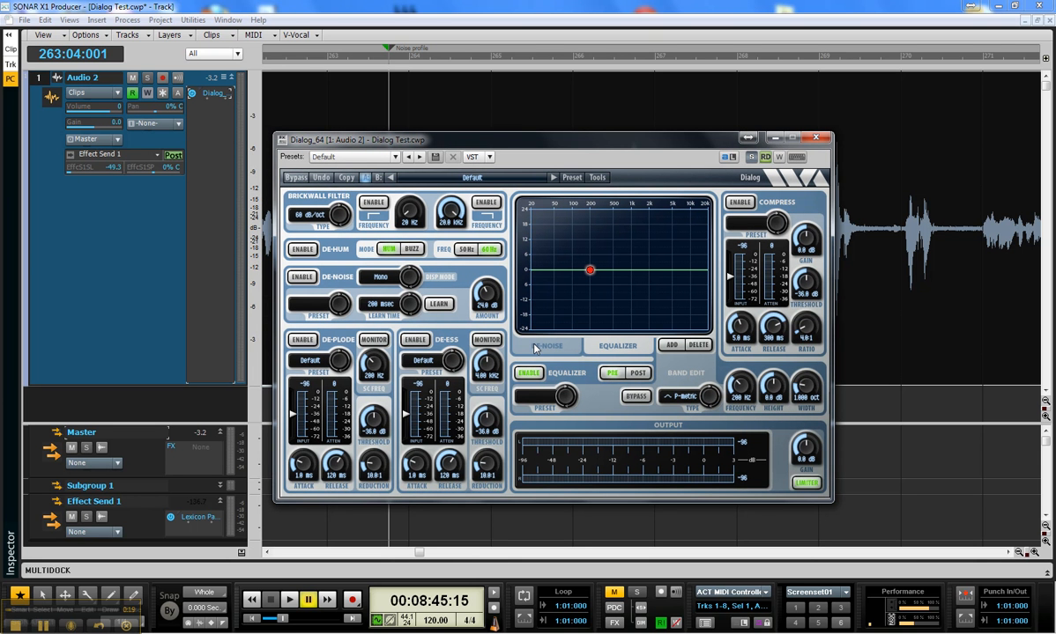
# Step: Enable both brickwall filters, set their frequencies to 49 Hz and 4.00 kHz, and switch both filters back off
pyautogui.moveTo(558, 142); pyautogui.dragTo(548, 139)
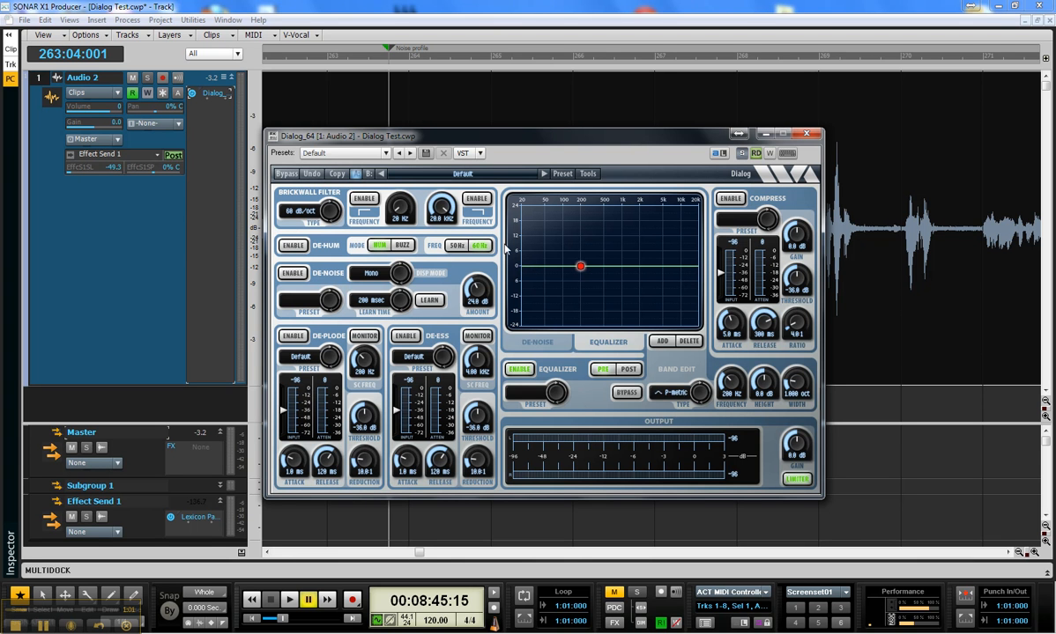
pyautogui.click(365, 199)
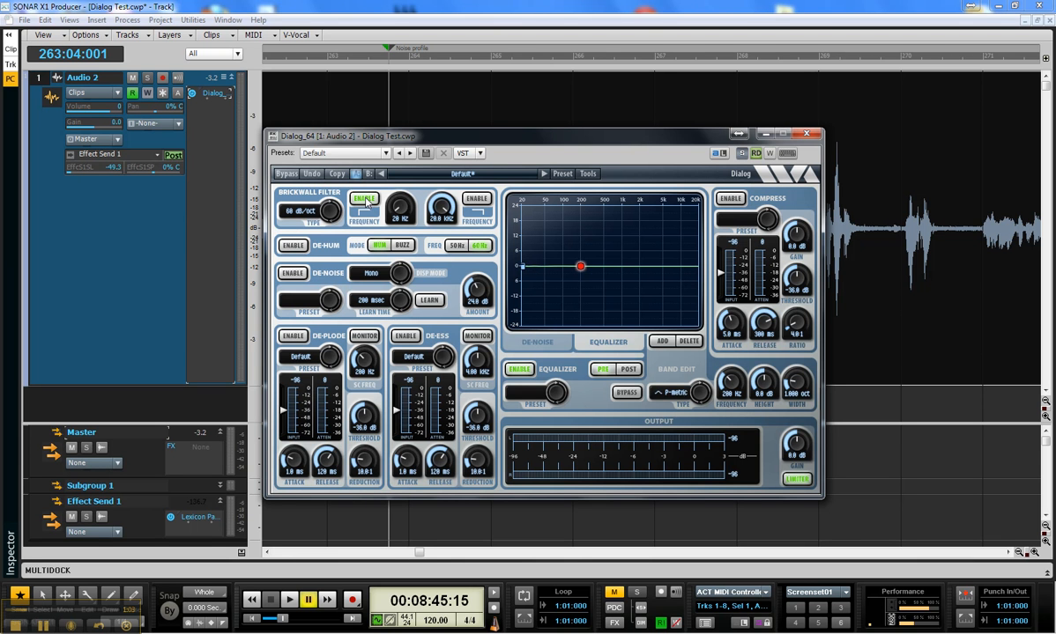
pyautogui.click(482, 202)
pyautogui.moveTo(400, 209)
pyautogui.mouseDown()
pyautogui.moveTo(439, 212)
pyautogui.moveTo(439, 228)
pyautogui.mouseUp()
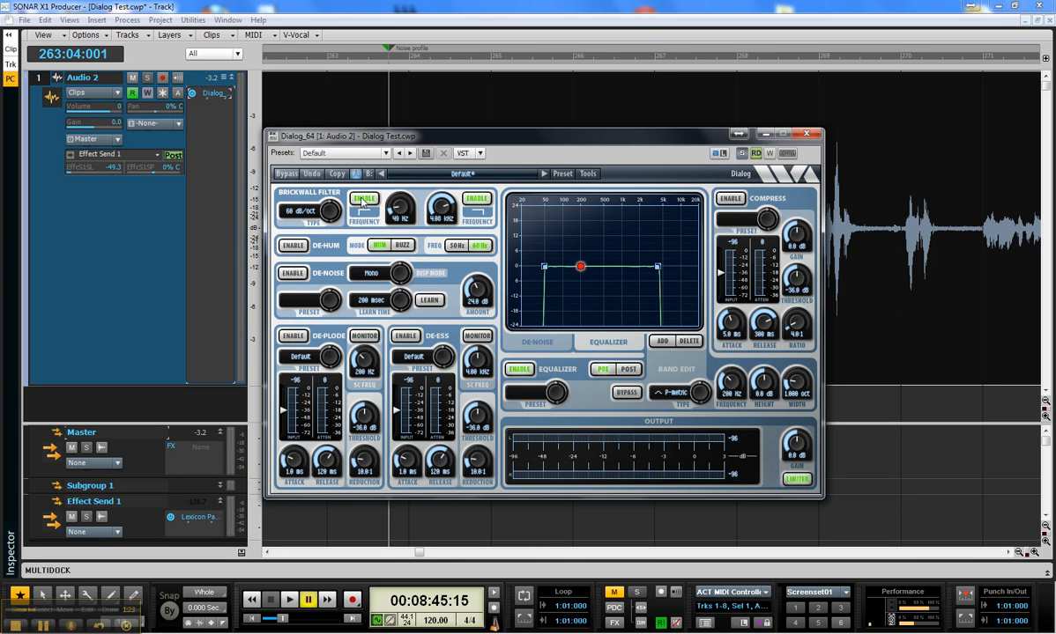
pyautogui.click(364, 199)
pyautogui.click(475, 198)
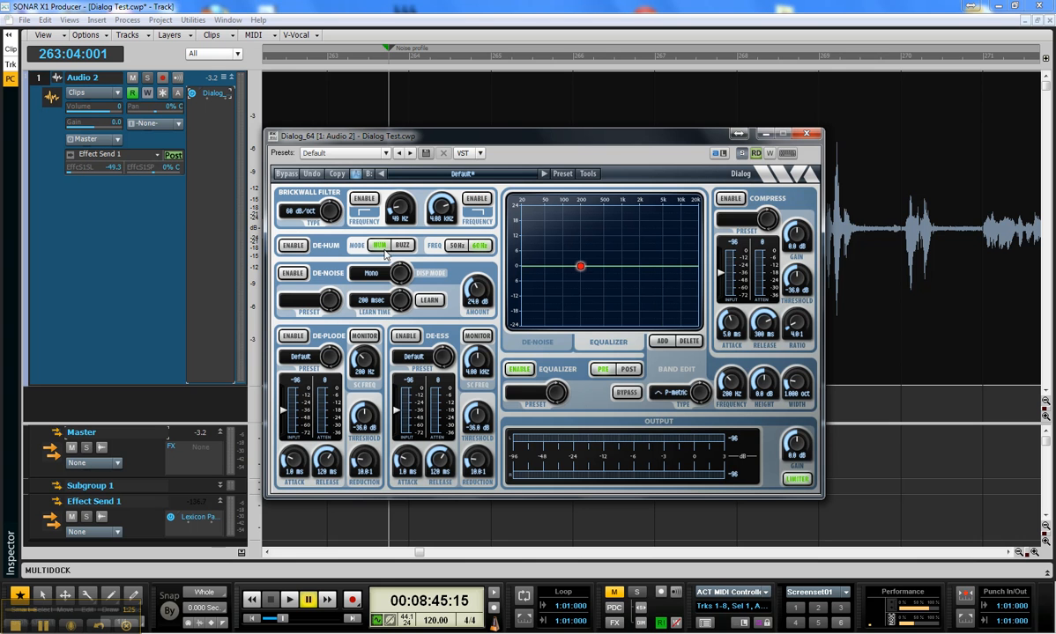
# Step: Enable De-Hum in Buzz mode with the hum frequency at 60 Hz
pyautogui.click(290, 245)
pyautogui.click(381, 248)
pyautogui.click(479, 250)
pyautogui.click(481, 251)
pyautogui.click(456, 247)
pyautogui.click(481, 250)
pyautogui.click(291, 245)
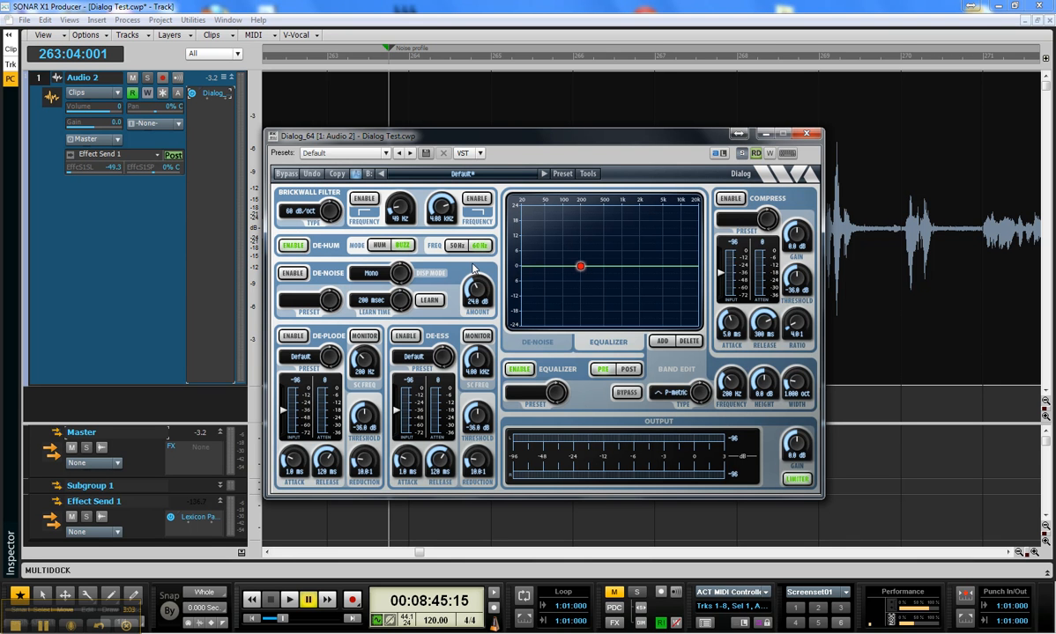
# Step: Toggle the low-cut brickwall filter on and off again
pyautogui.click(364, 198)
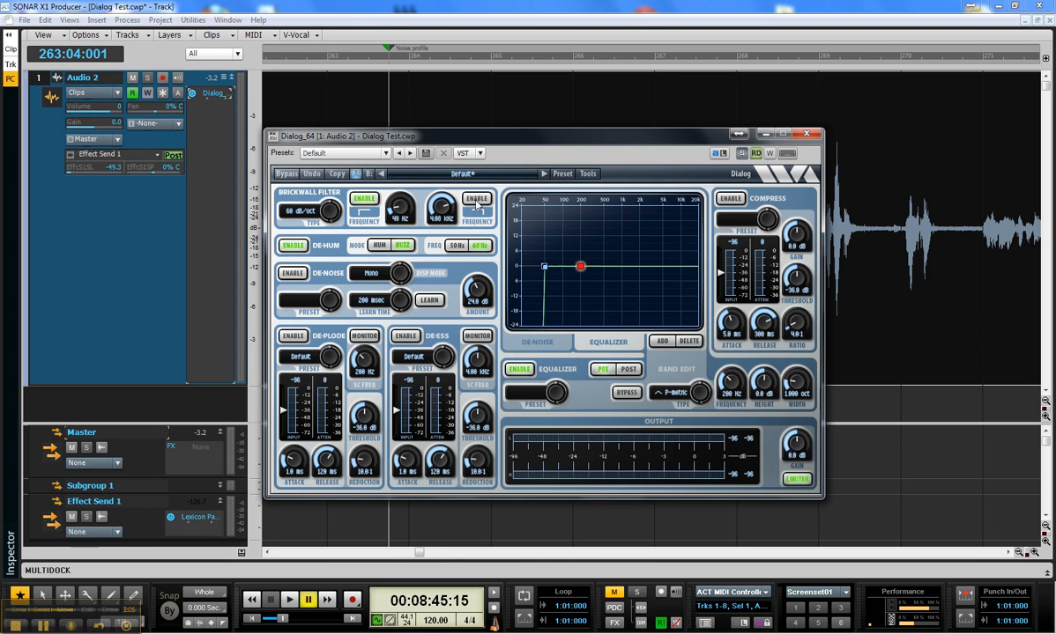
pyautogui.click(369, 199)
# Step: Shift the first equalizer band to about 114 Hz with a 6.9 dB boost, and add three more bands at higher frequencies
pyautogui.moveTo(578, 266); pyautogui.dragTo(567, 250)
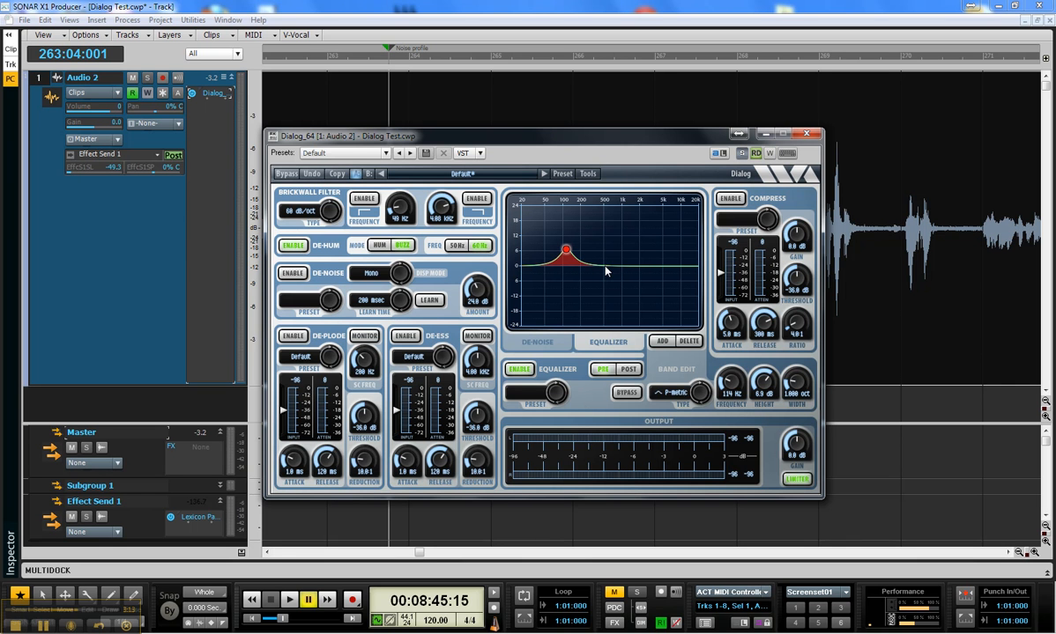
pyautogui.click(605, 266)
pyautogui.click(638, 267)
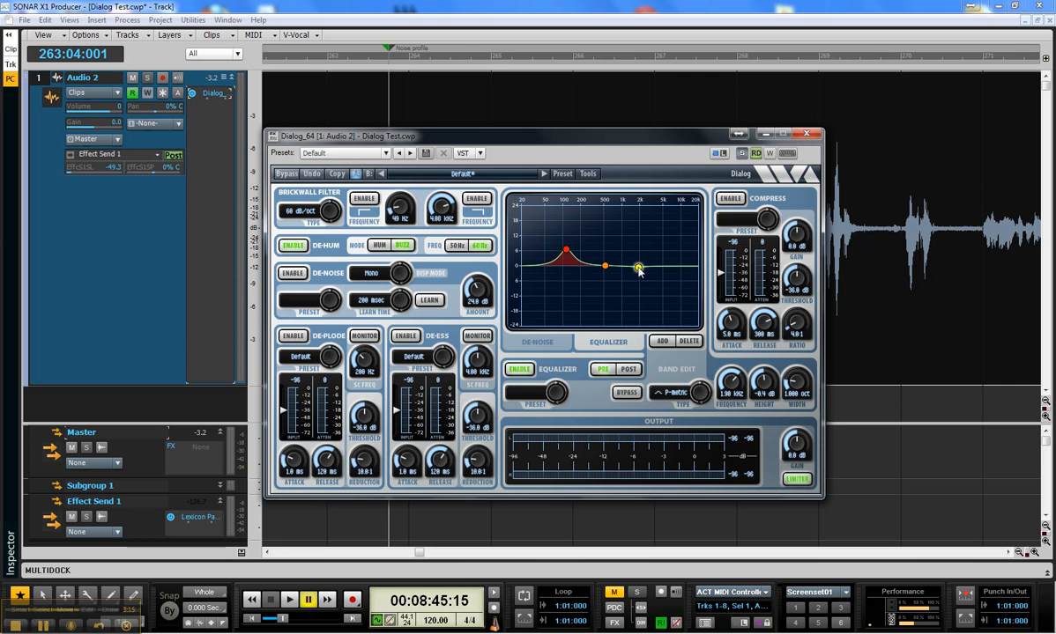
pyautogui.click(679, 268)
# Step: Boost the yellow equalizer band and cut the orange band to about -12.2 dB at 533 Hz
pyautogui.moveTo(638, 267); pyautogui.dragTo(607, 294)
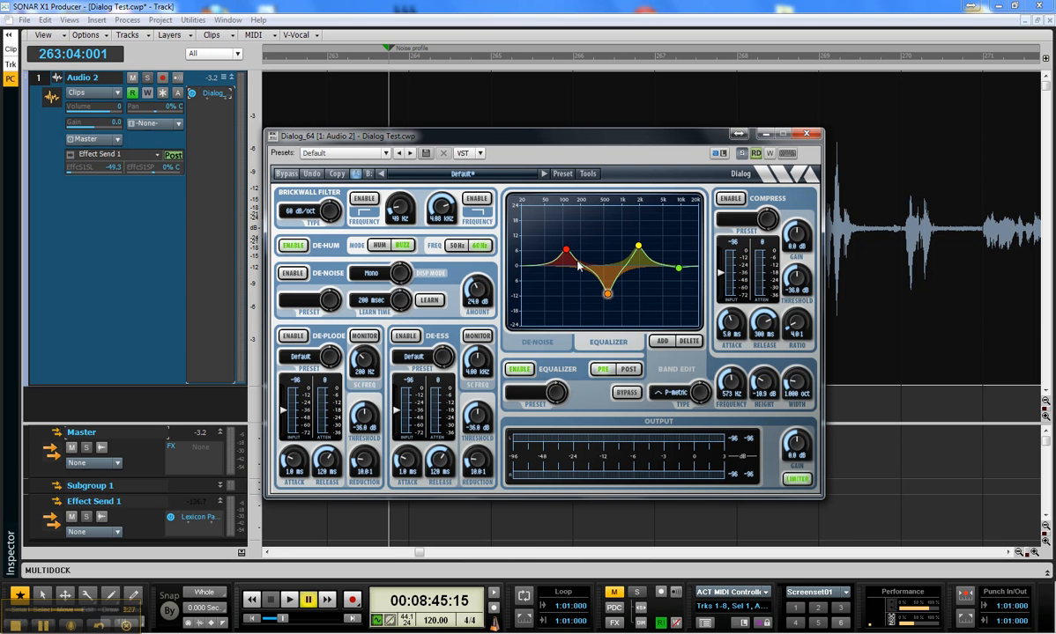
pyautogui.moveTo(608, 296)
pyautogui.mouseDown()
pyautogui.moveTo(605, 237)
pyautogui.moveTo(605, 292)
pyautogui.mouseUp()
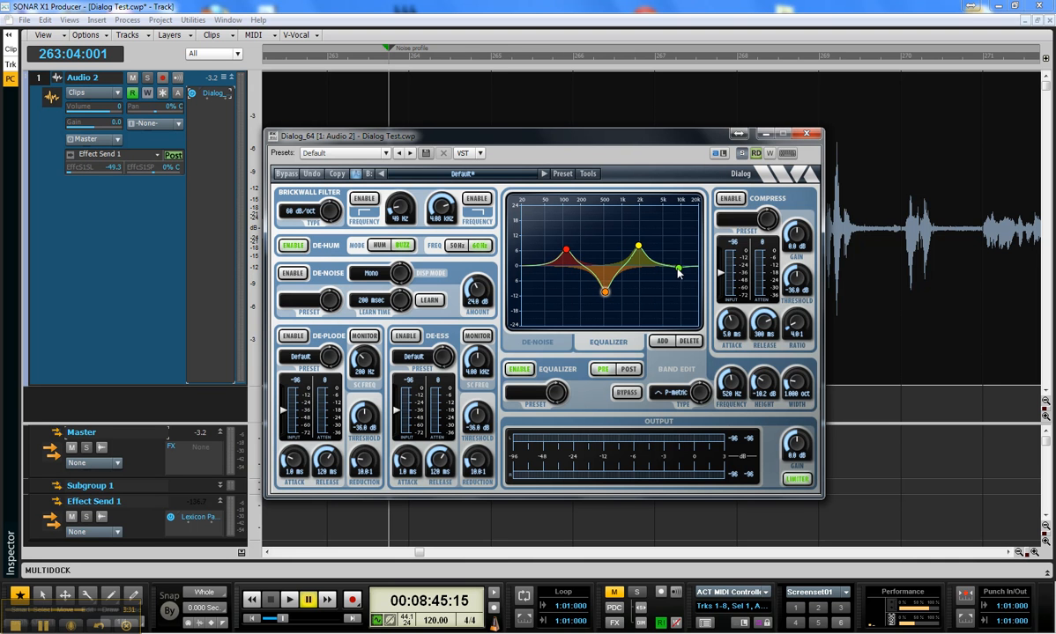
pyautogui.click(533, 341)
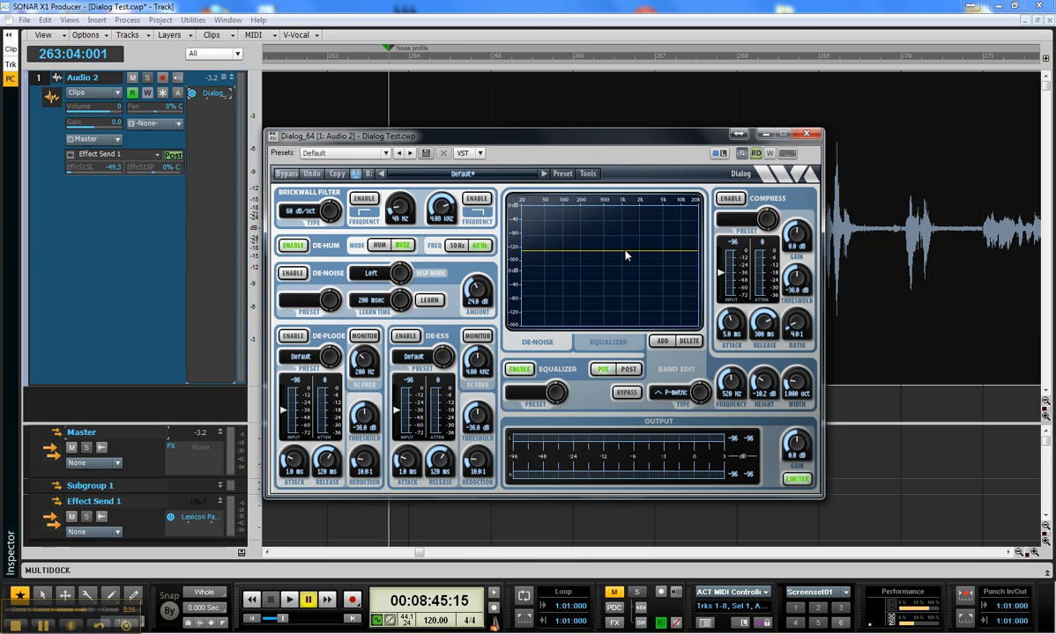
pyautogui.click(611, 343)
pyautogui.moveTo(606, 292); pyautogui.dragTo(606, 297)
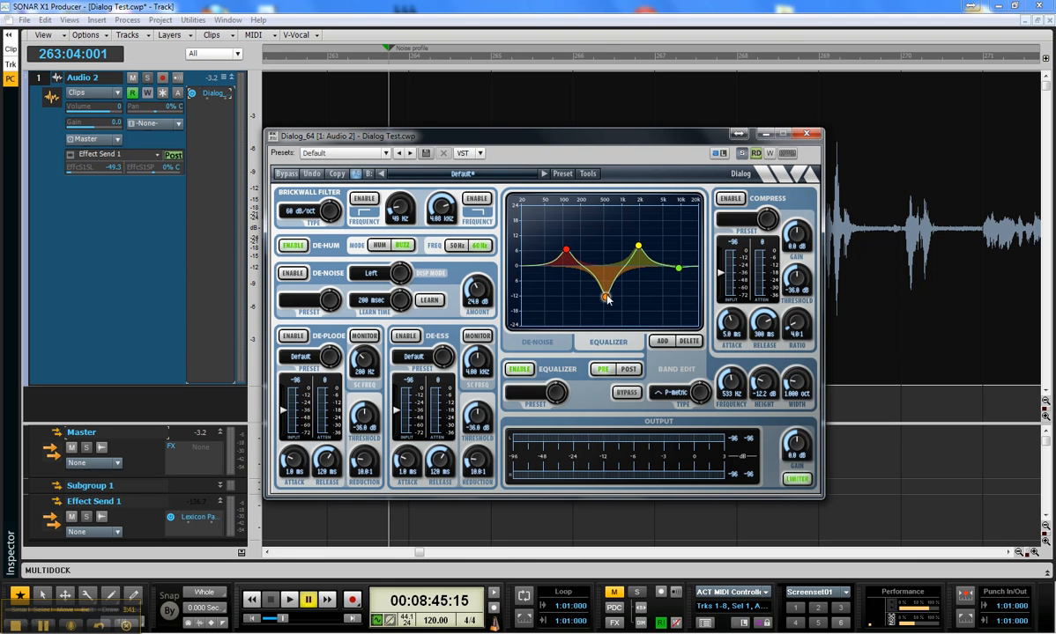
# Step: Try the shelf, Lopass and Hipass types on the orange band, settle on Notch, and move it to about 546 Hz
pyautogui.scroll(-1, 703, 398)
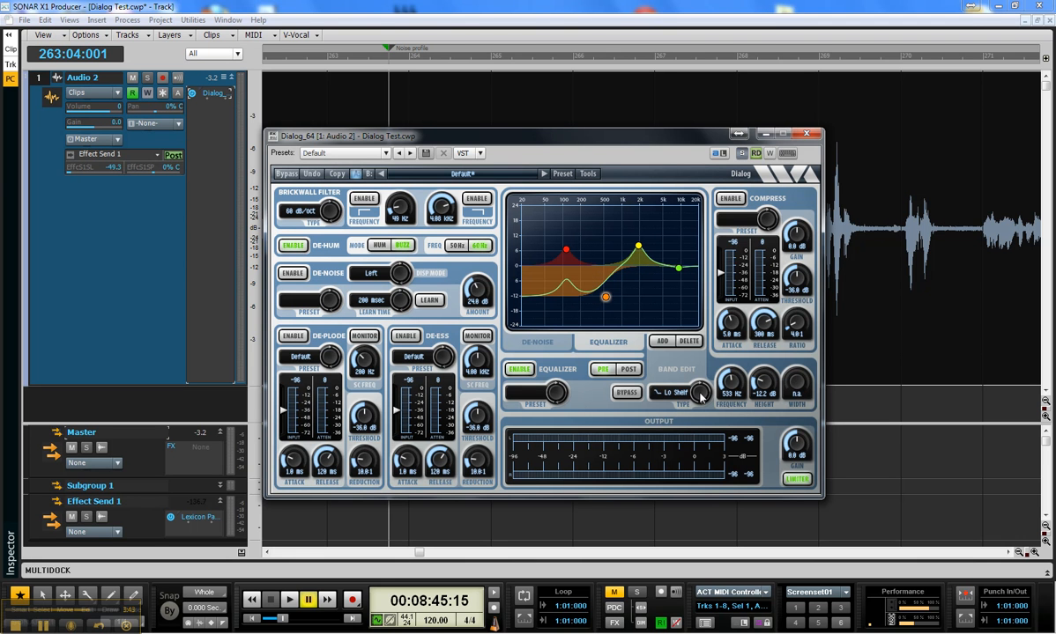
pyautogui.scroll(-2, 701, 399)
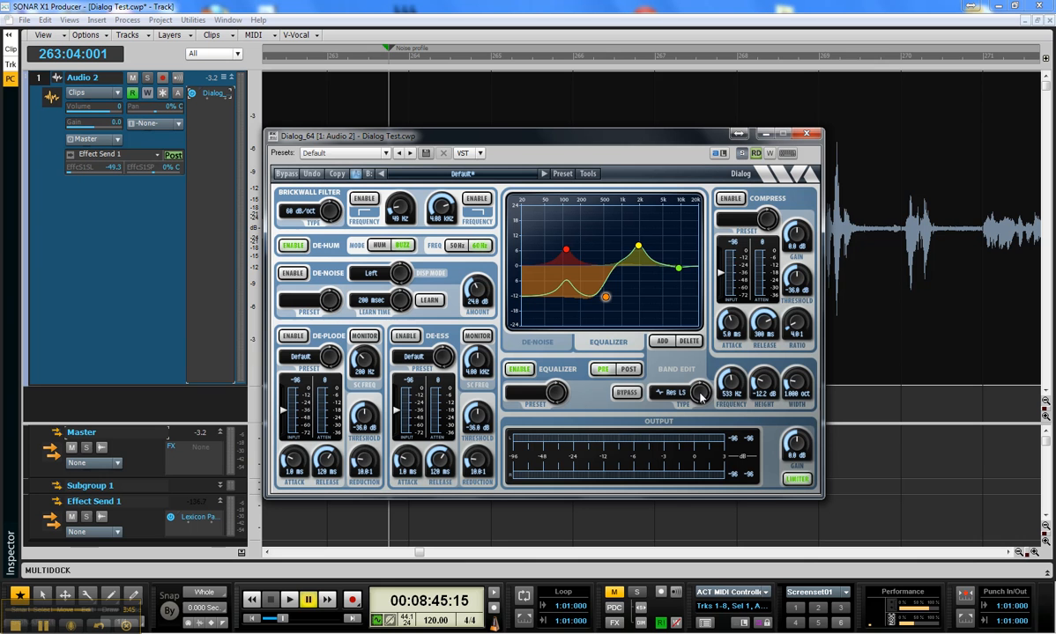
pyautogui.scroll(-2, 701, 397)
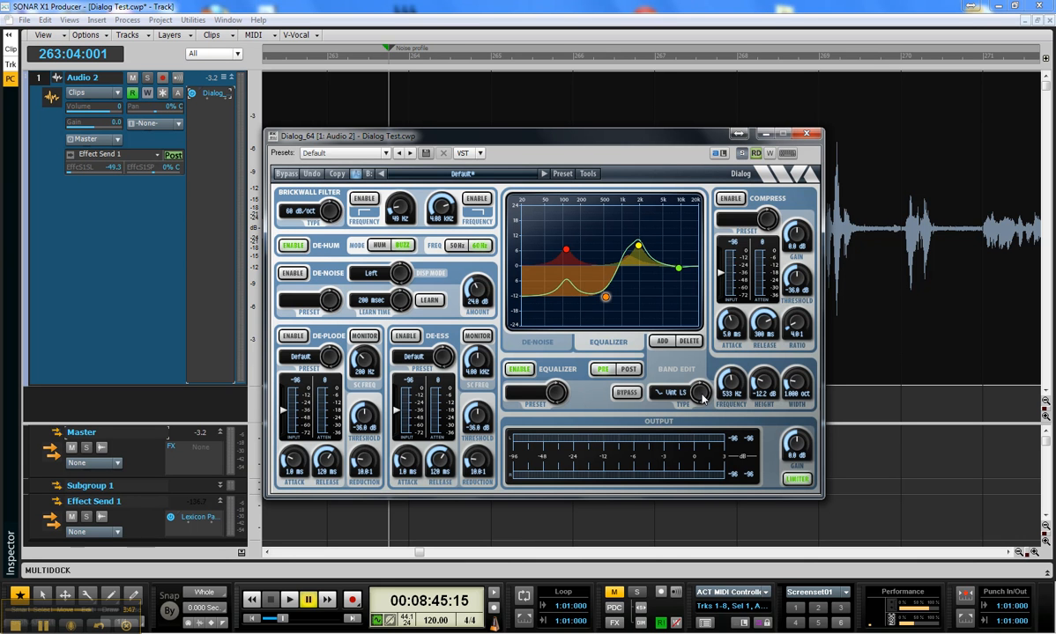
pyautogui.scroll(-2, 701, 396)
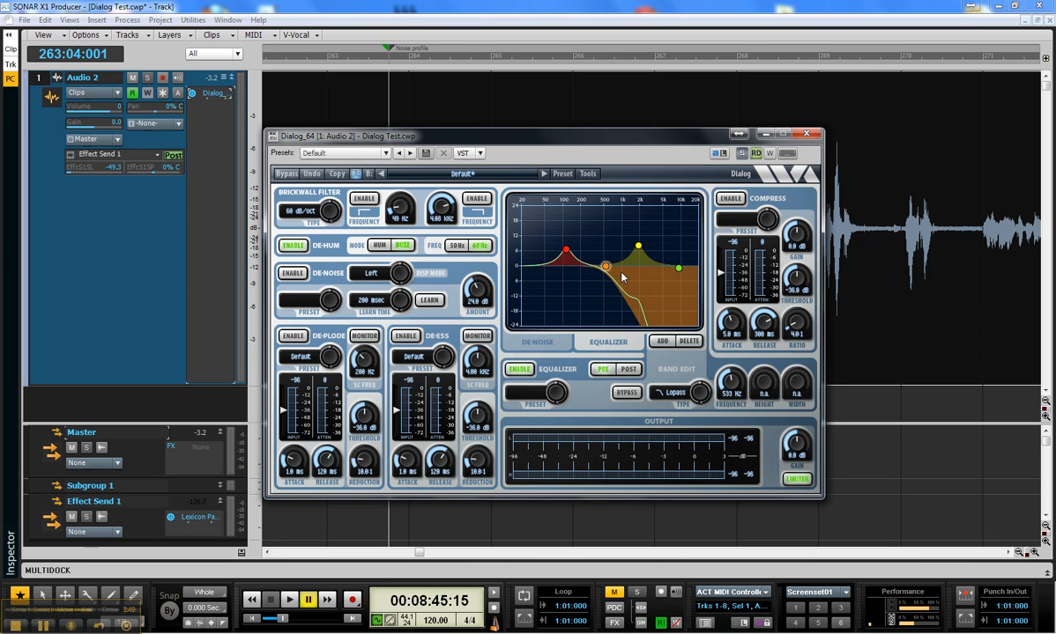
pyautogui.click(699, 393)
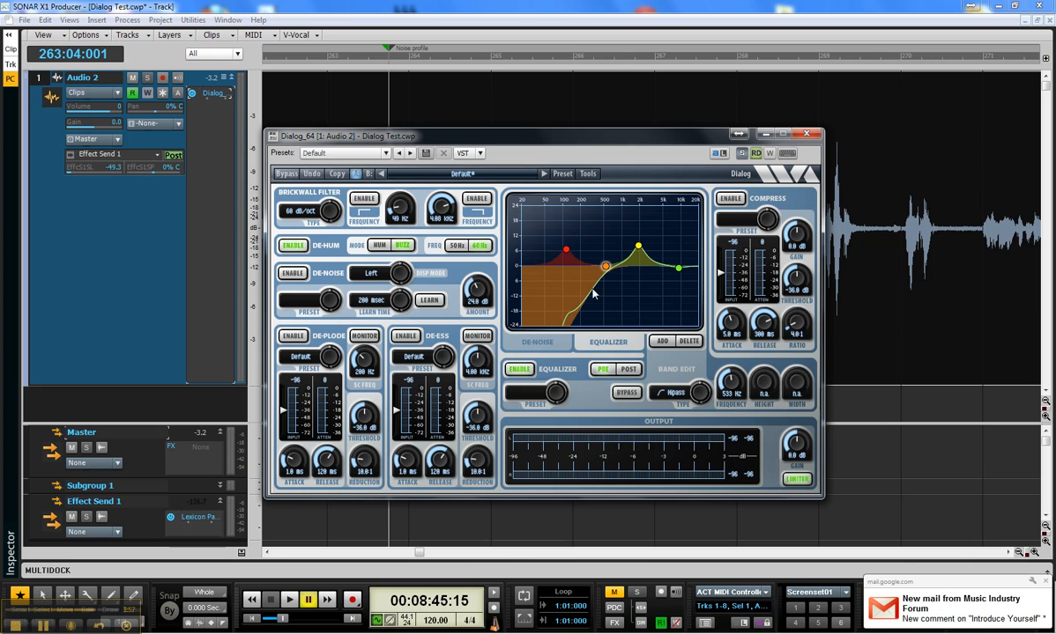
pyautogui.click(697, 394)
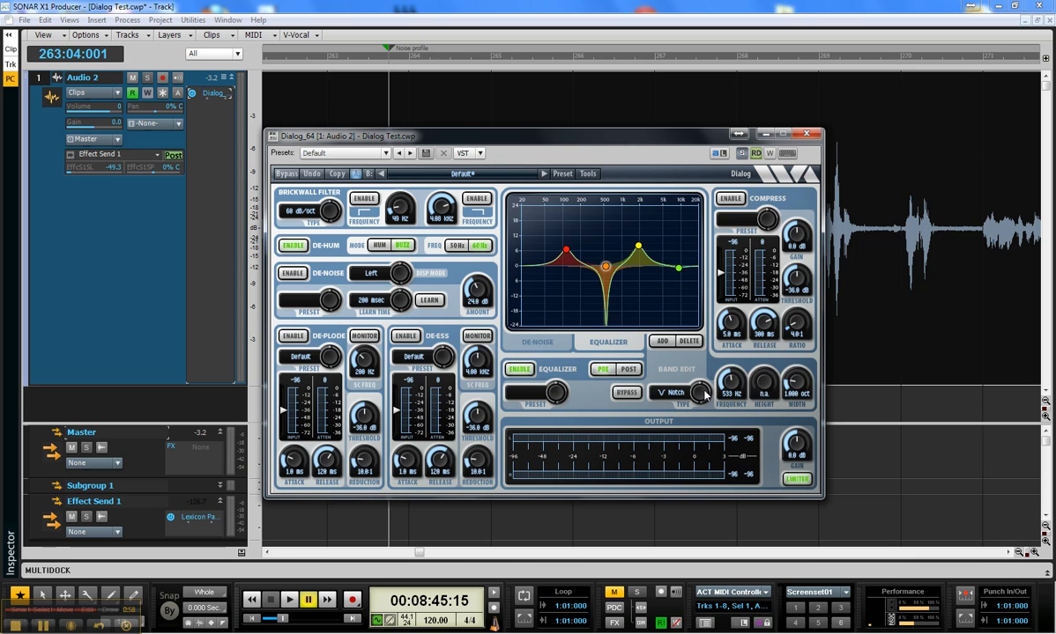
pyautogui.moveTo(606, 266); pyautogui.dragTo(607, 239)
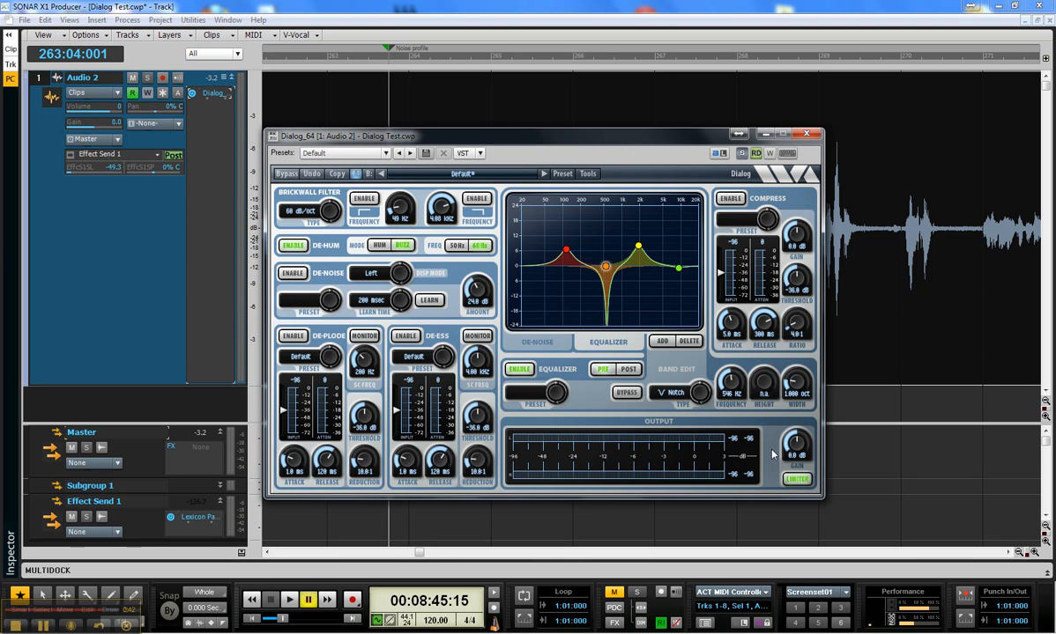
# Step: Toggle the limiter in the output section
pyautogui.click(798, 479)
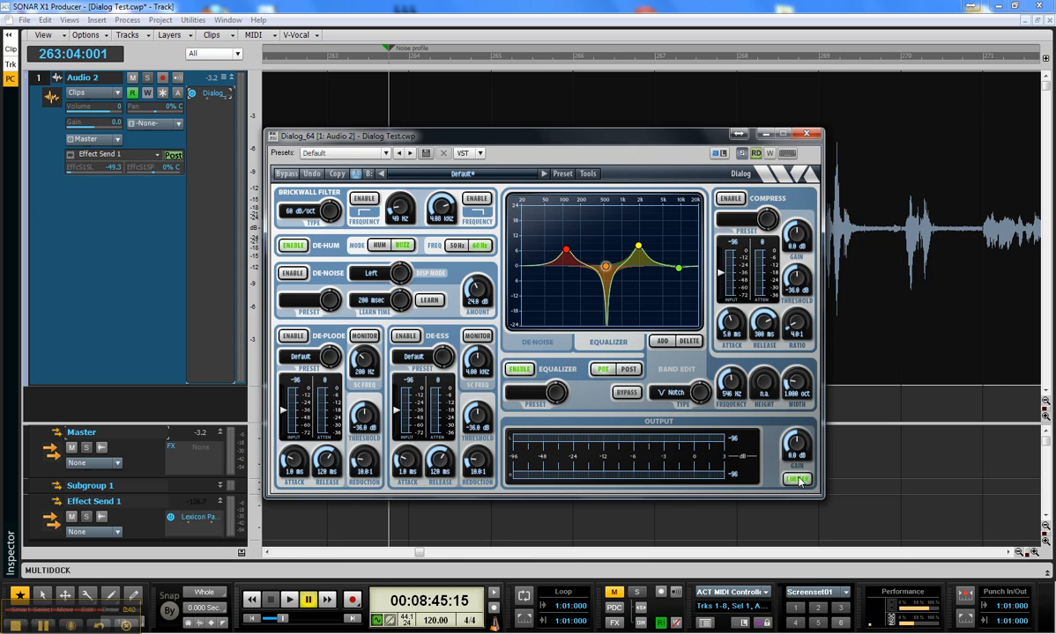